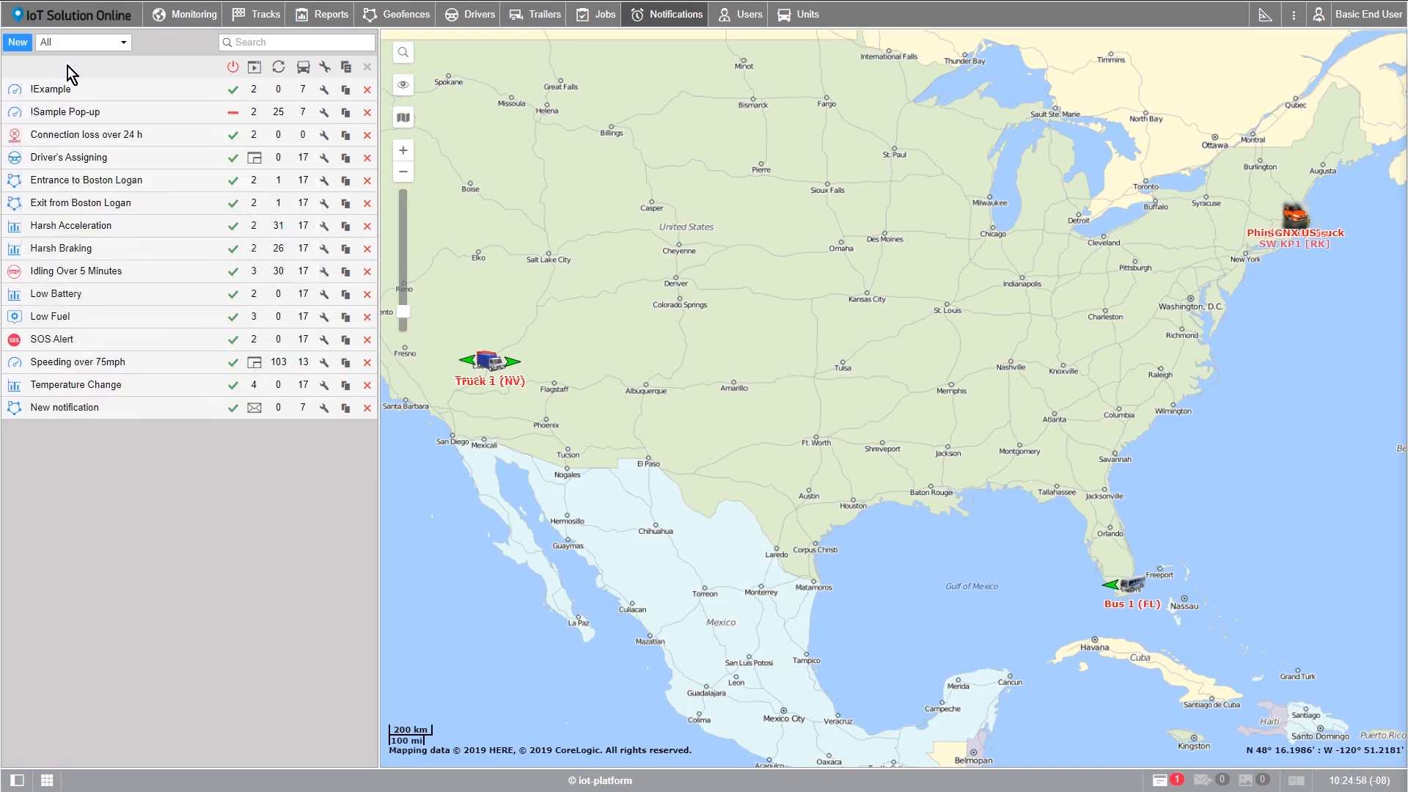
Step: Start a new notification and select all units for it
mouse_move(15, 94)
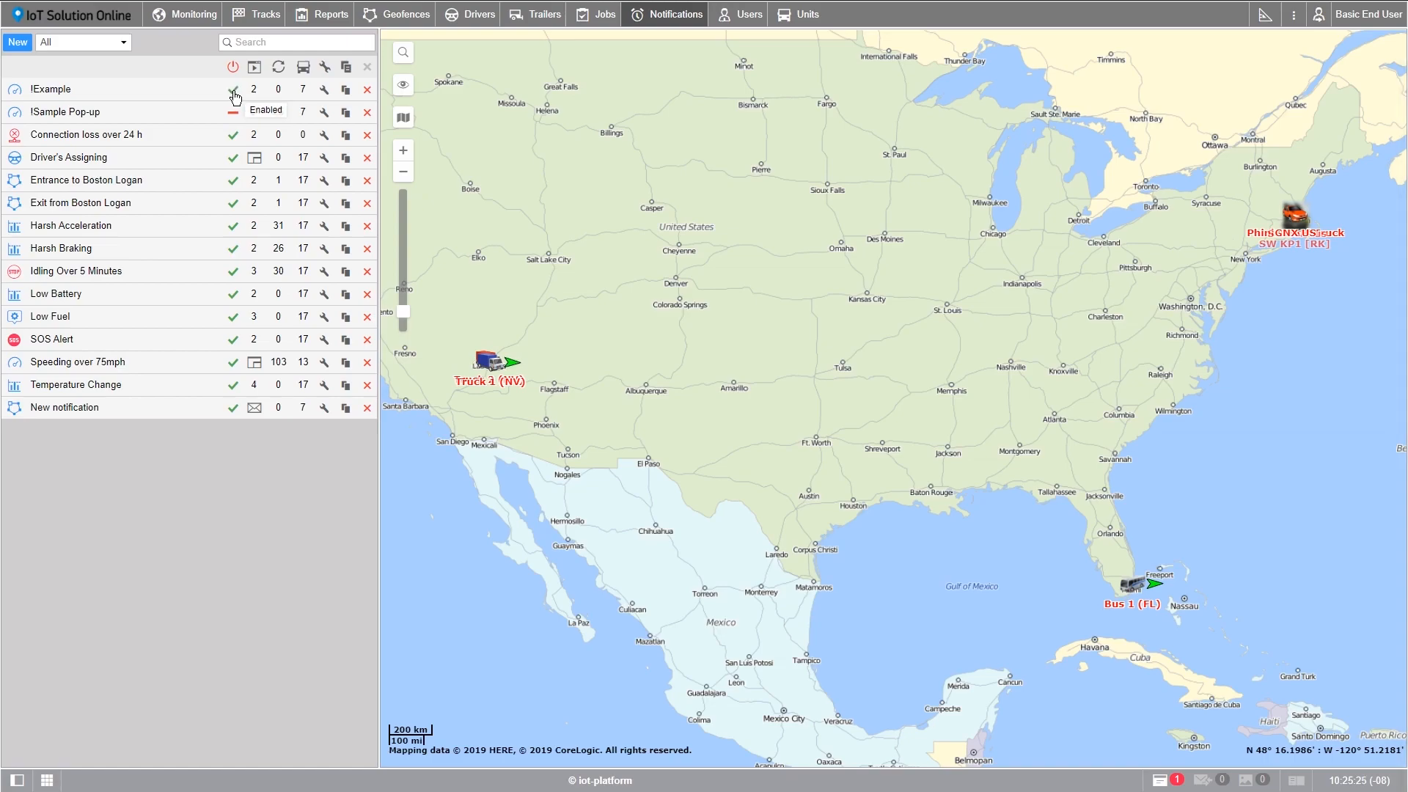
mouse_move(254, 96)
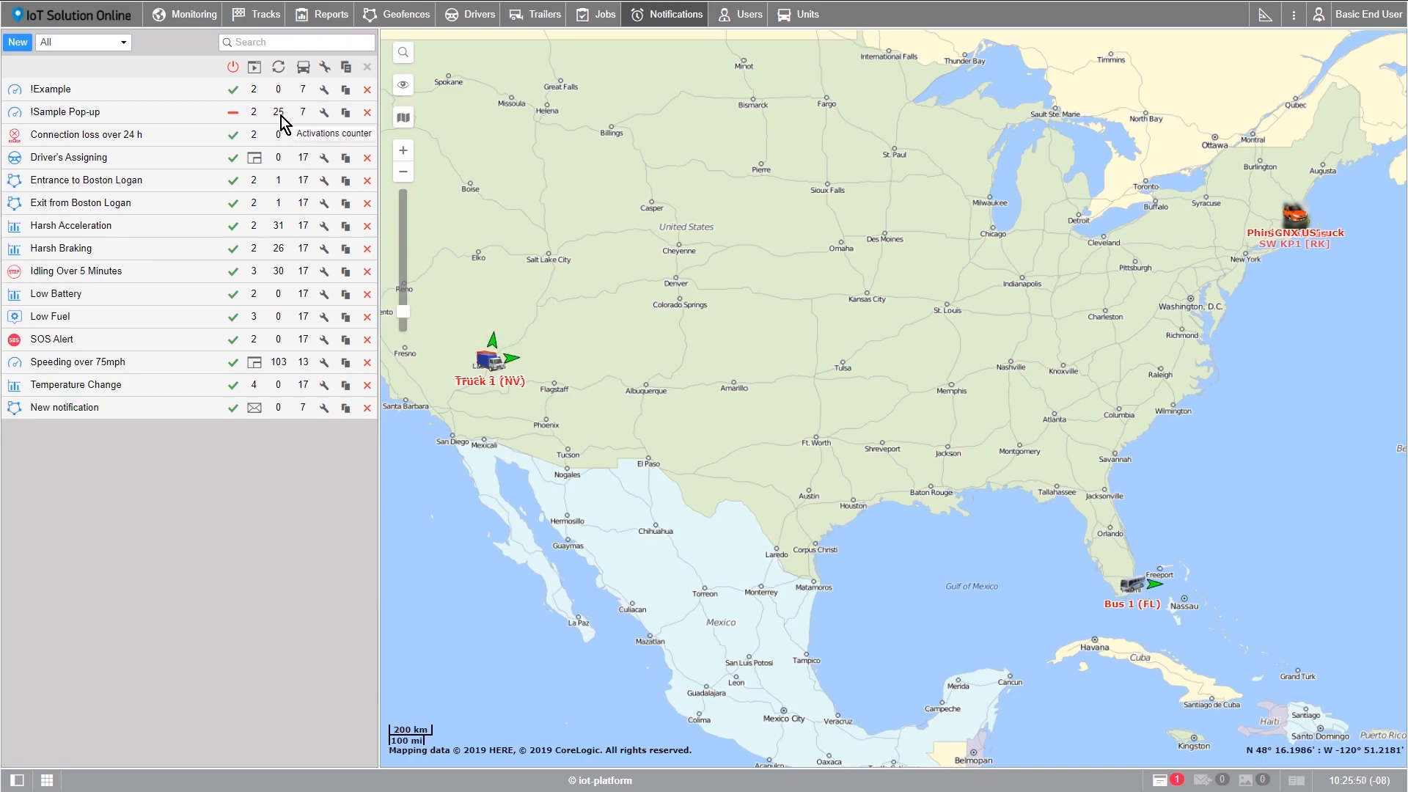
mouse_move(303, 97)
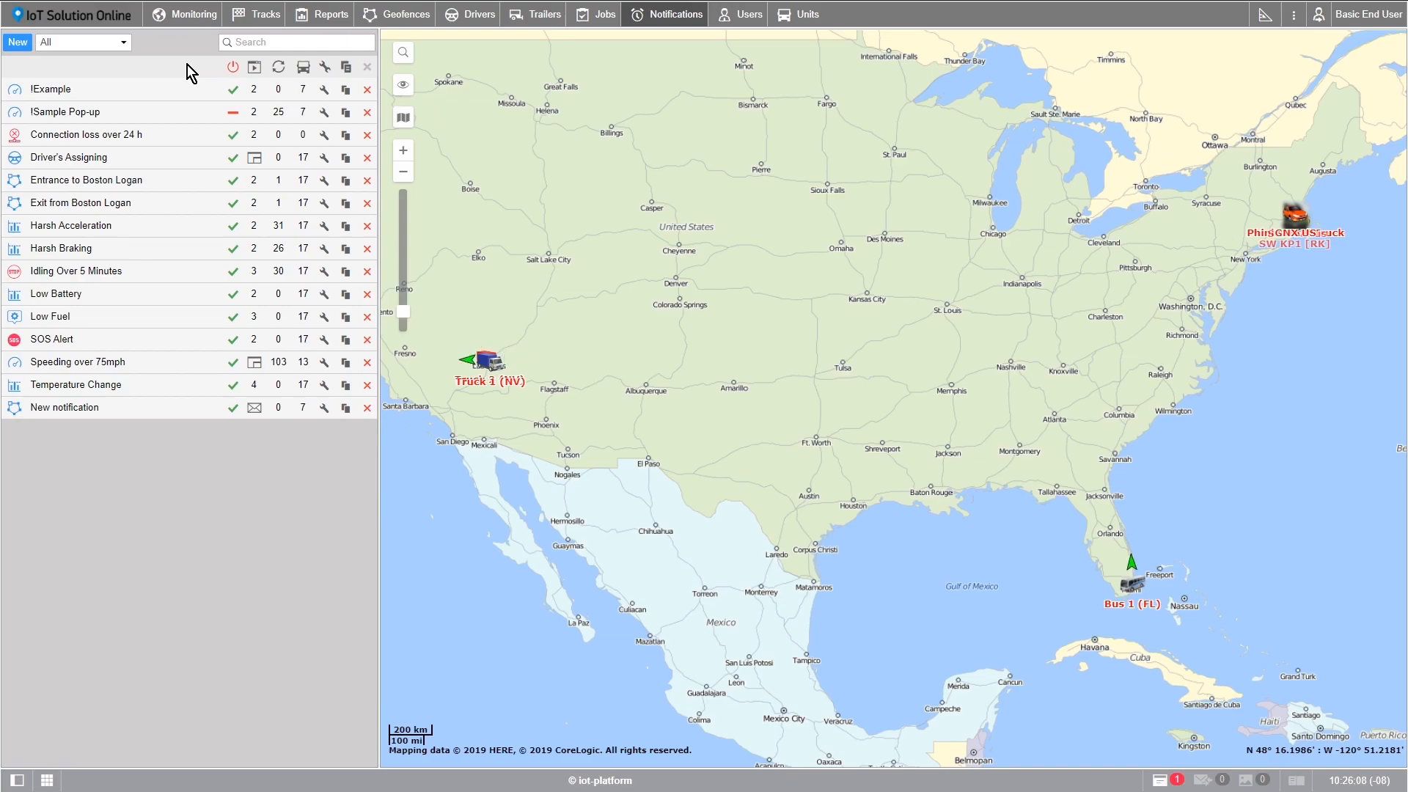
click(28, 47)
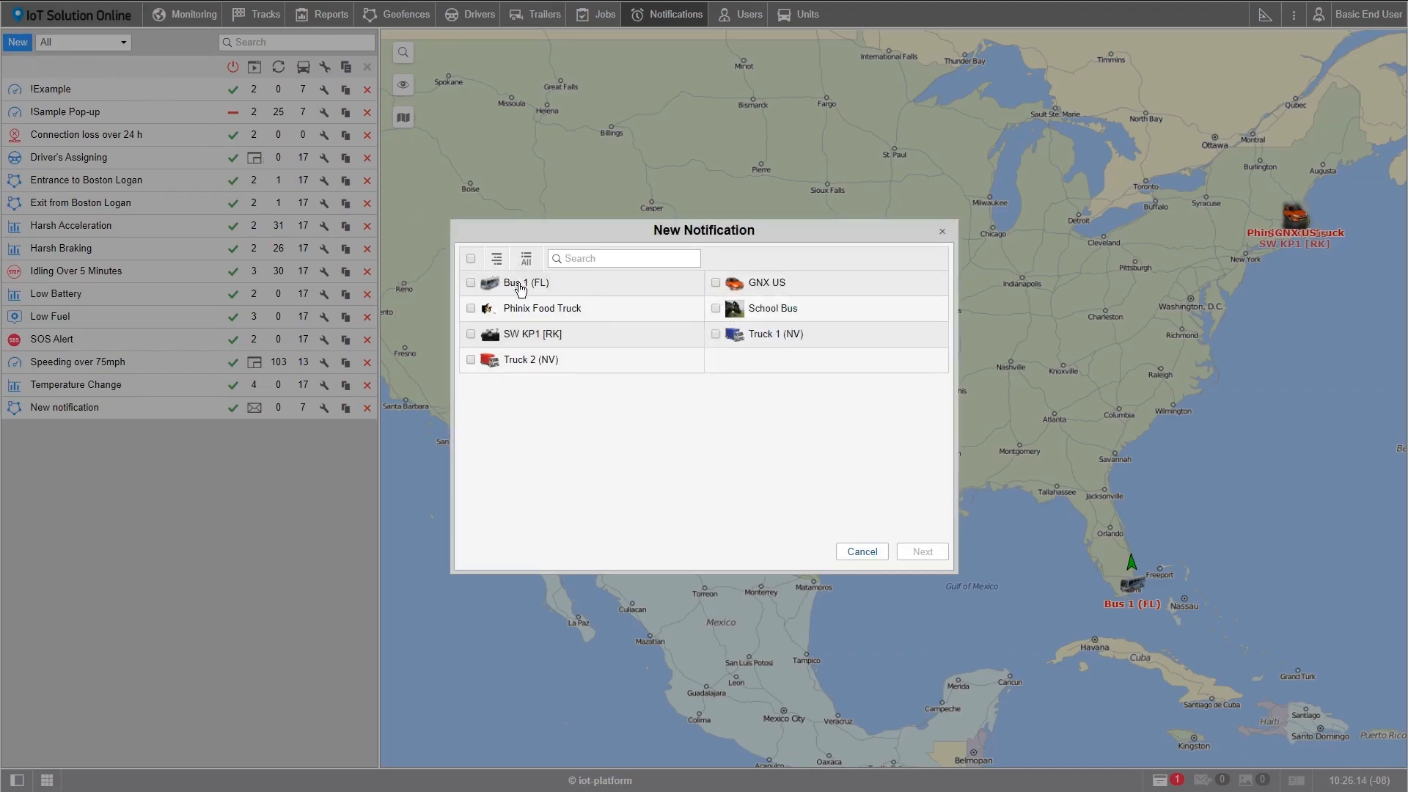
click(470, 283)
click(470, 308)
click(470, 333)
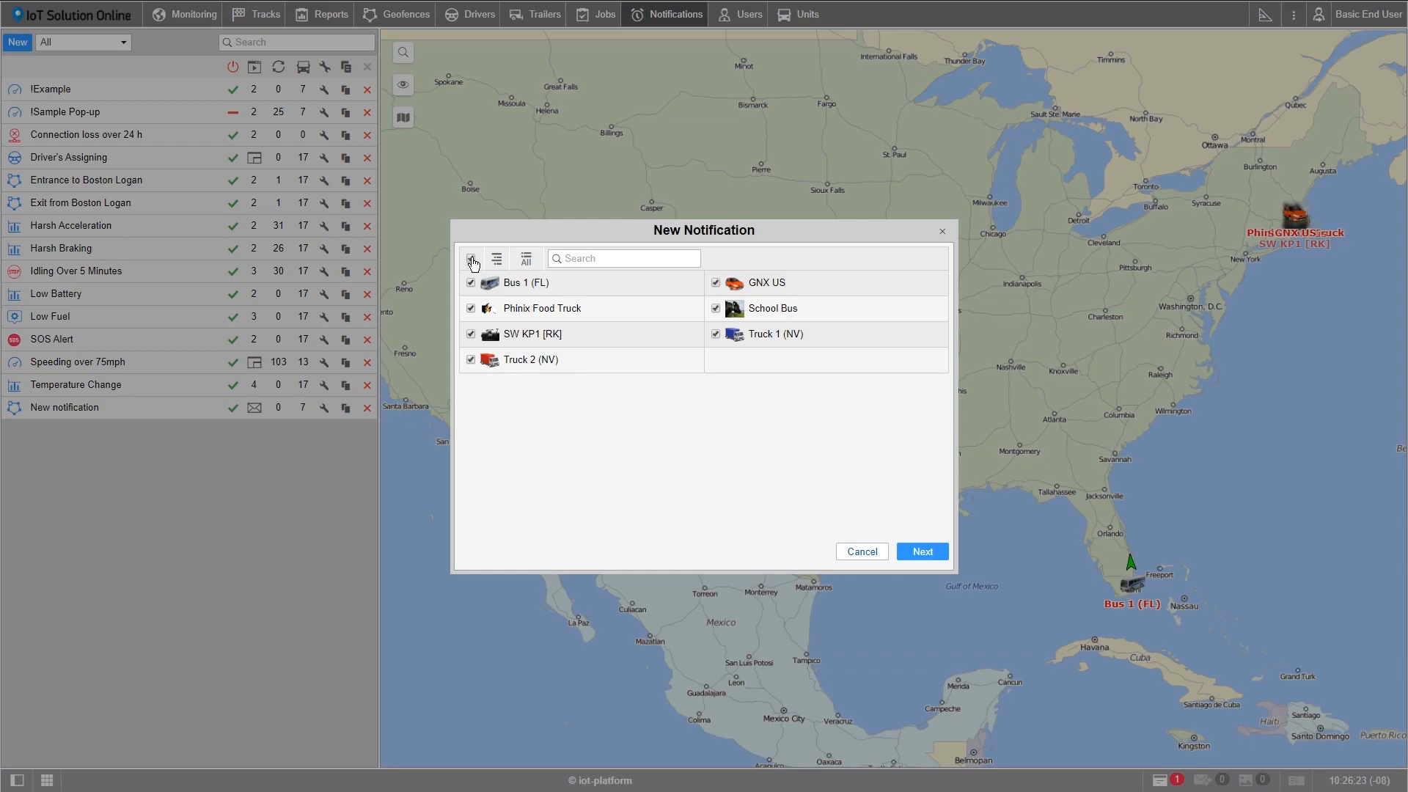
click(917, 551)
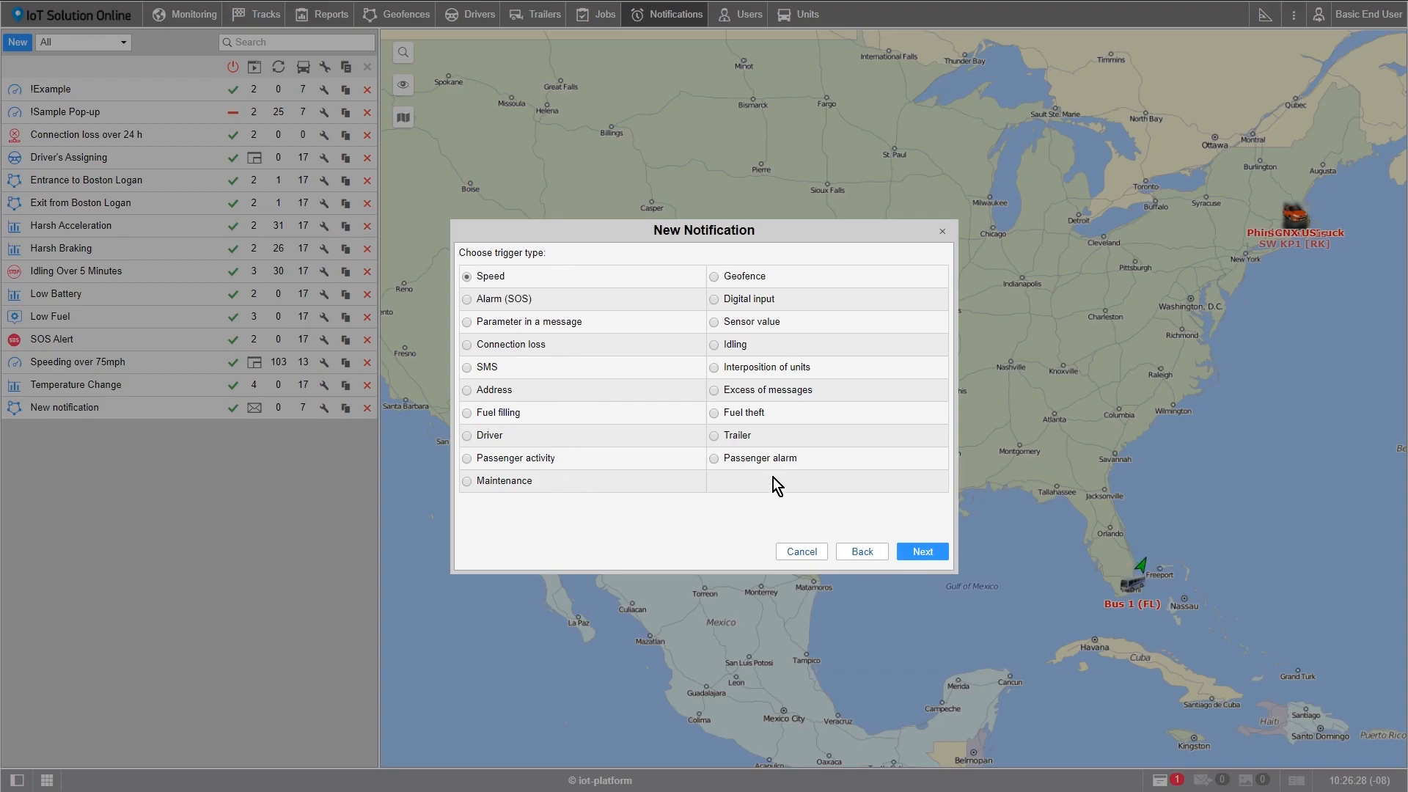
Step: Choose the Geofence trigger type and add the Boston Area geofence to the monitored list
click(715, 286)
click(908, 551)
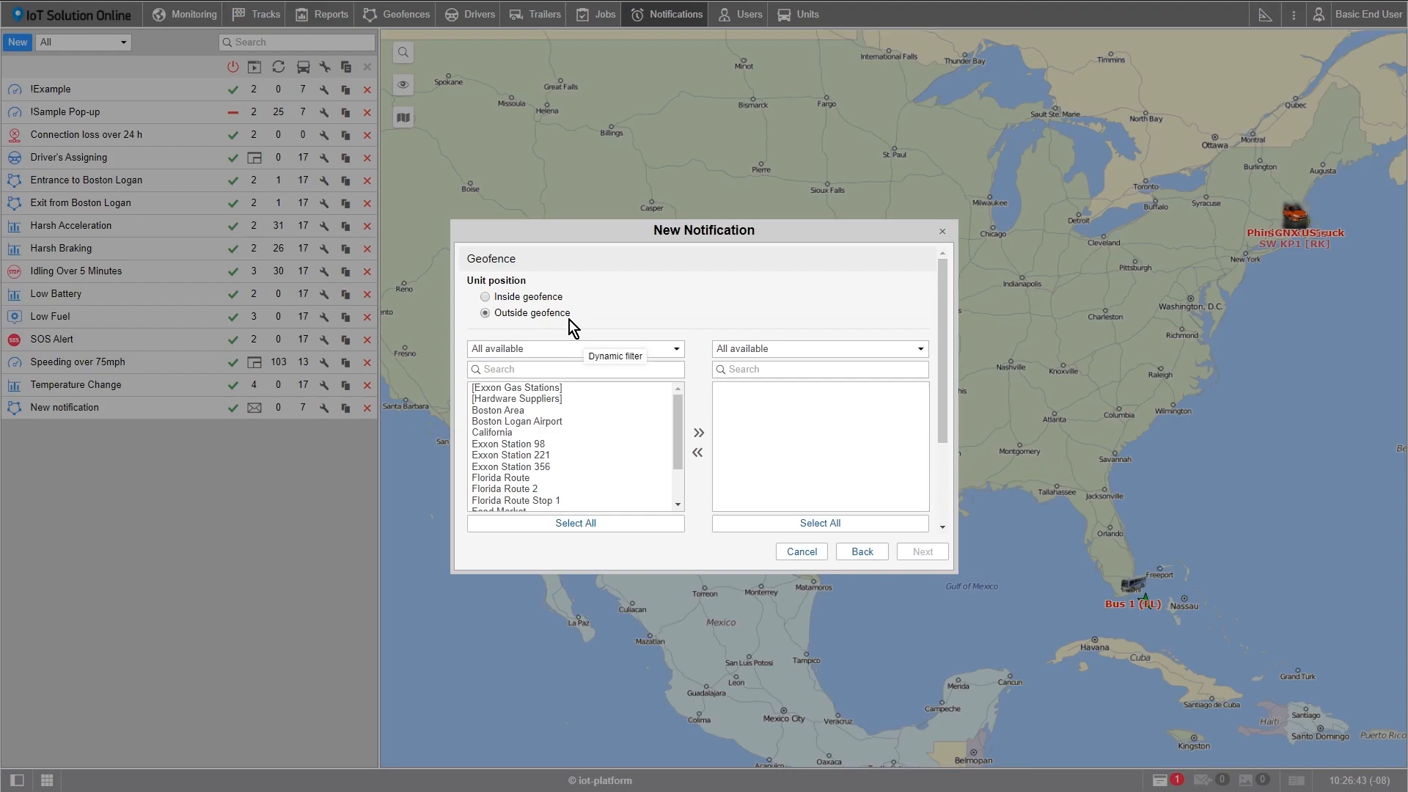
click(522, 411)
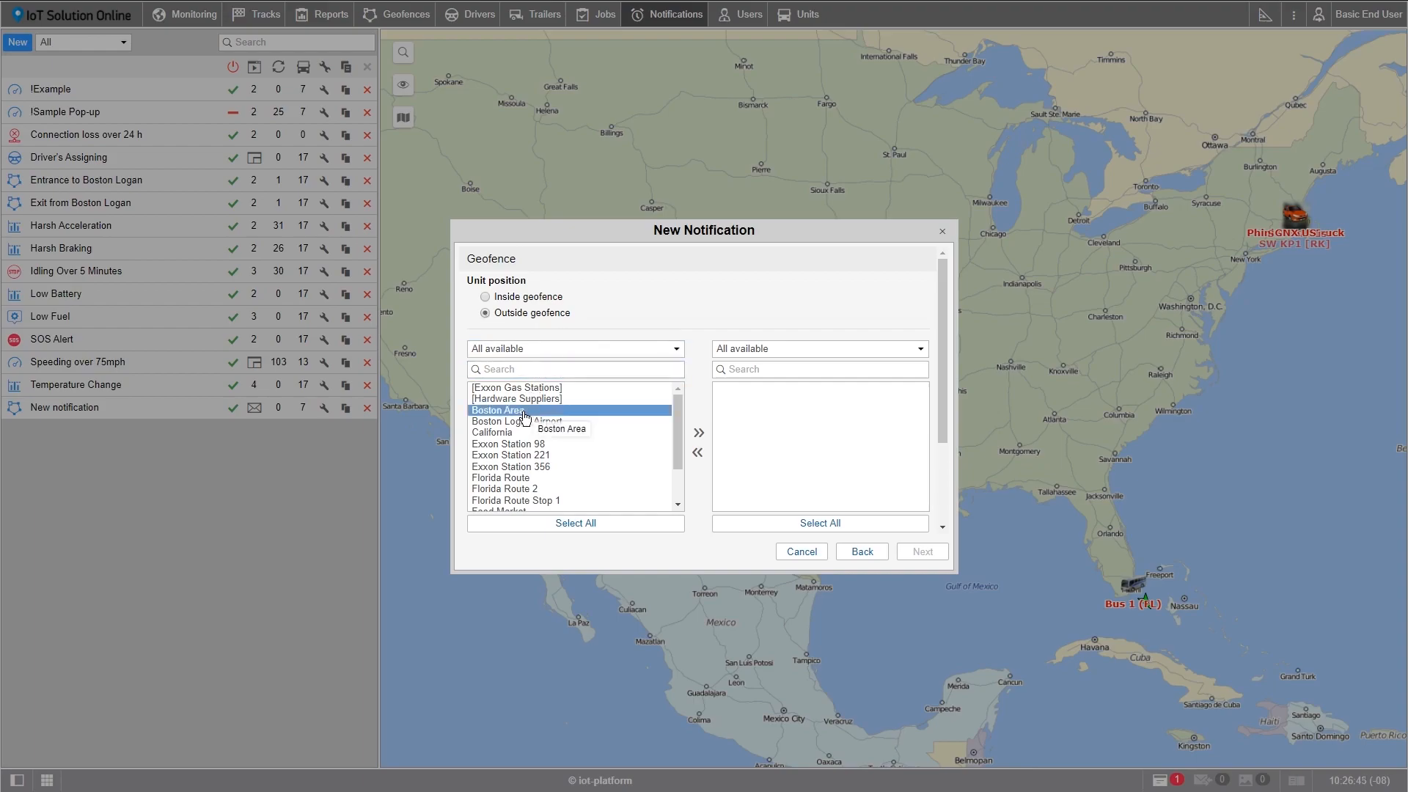
click(698, 436)
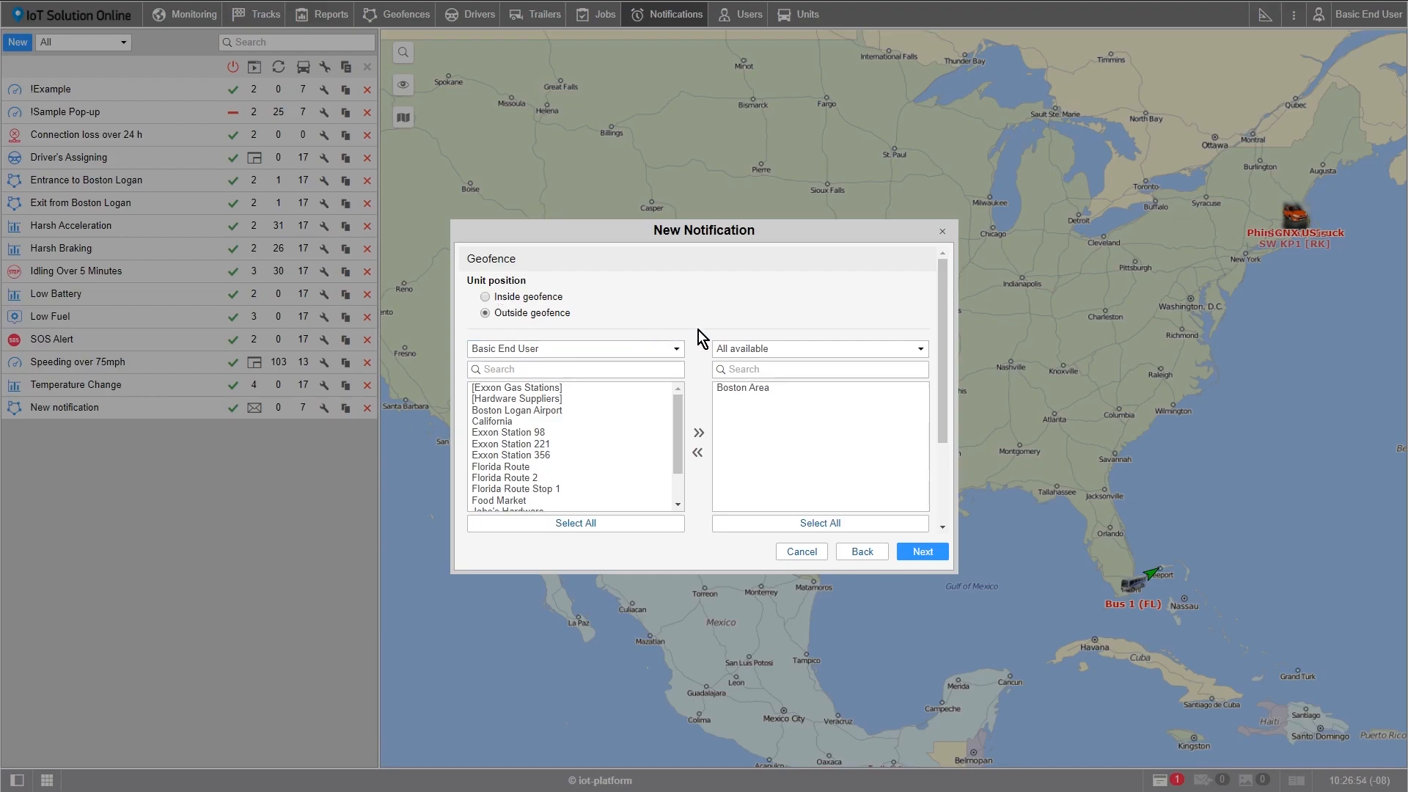
click(923, 550)
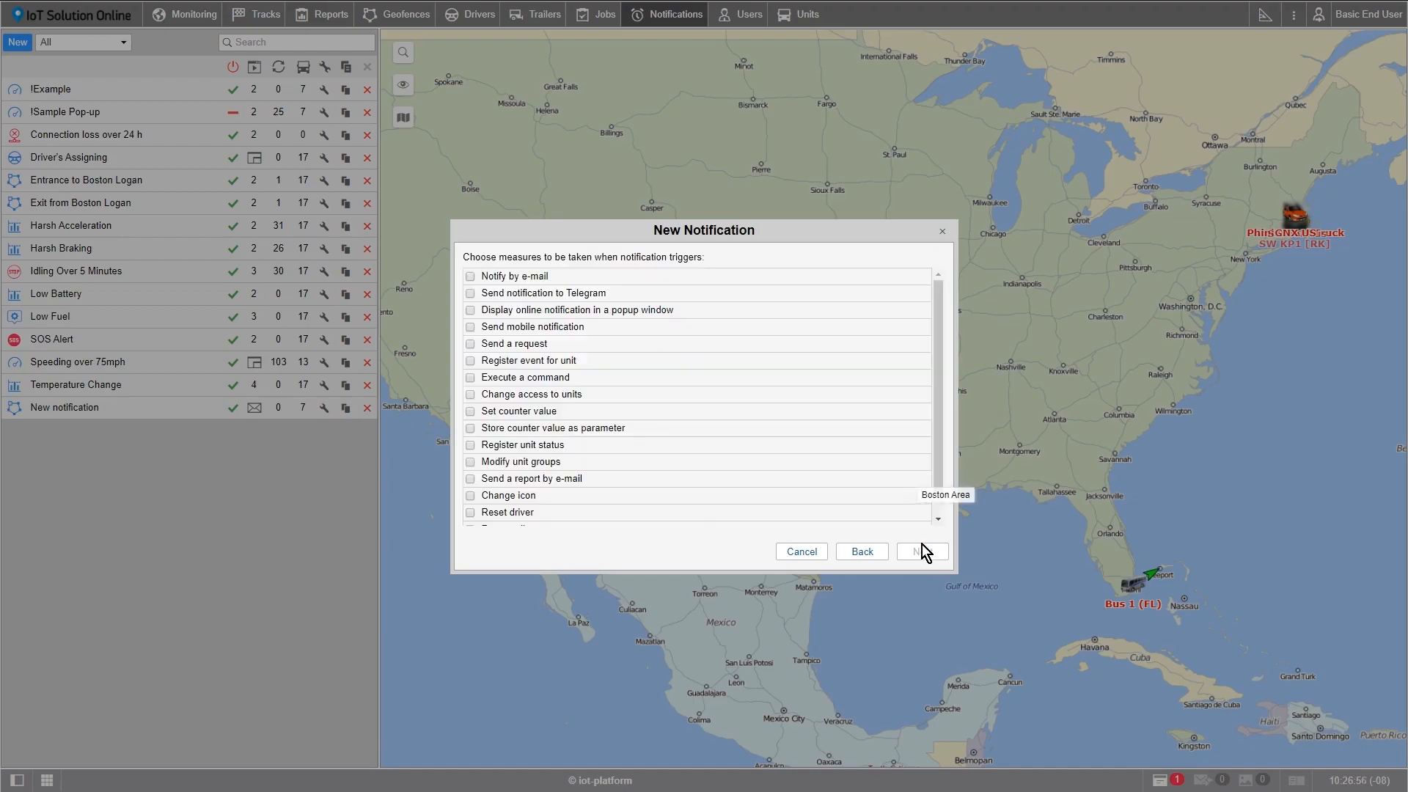
Step: Enable e-mail notification to both listed addresses and online notification in a popup window
click(470, 276)
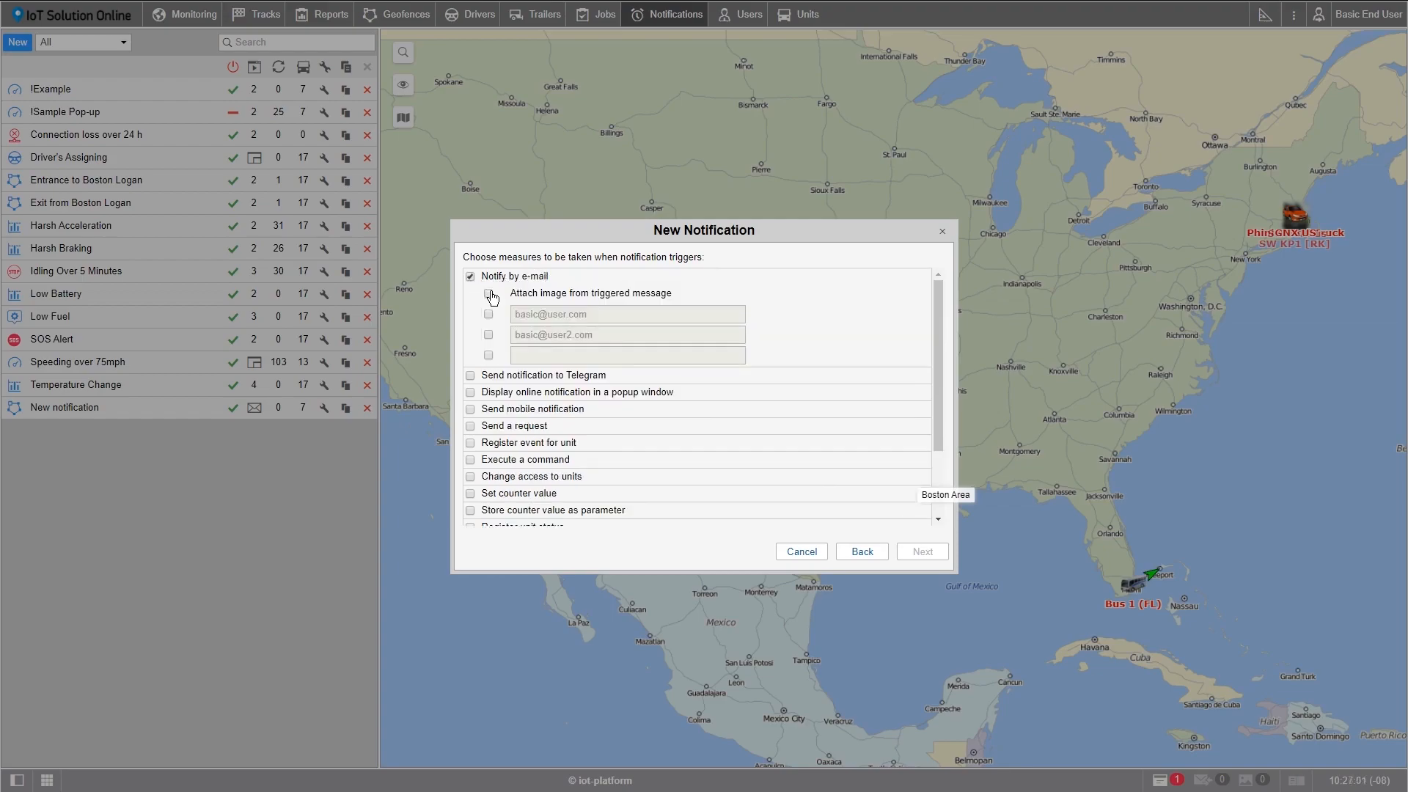
click(490, 314)
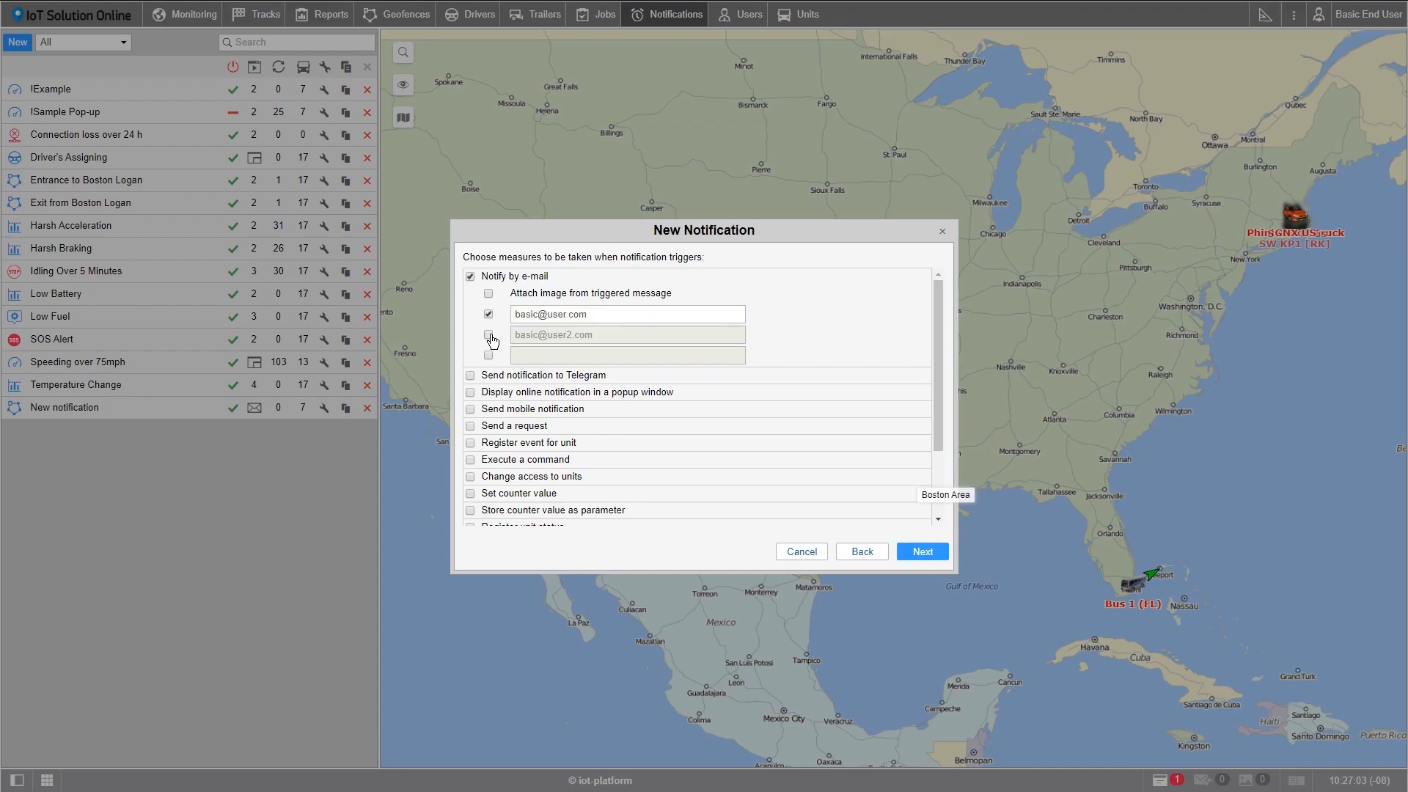
click(489, 335)
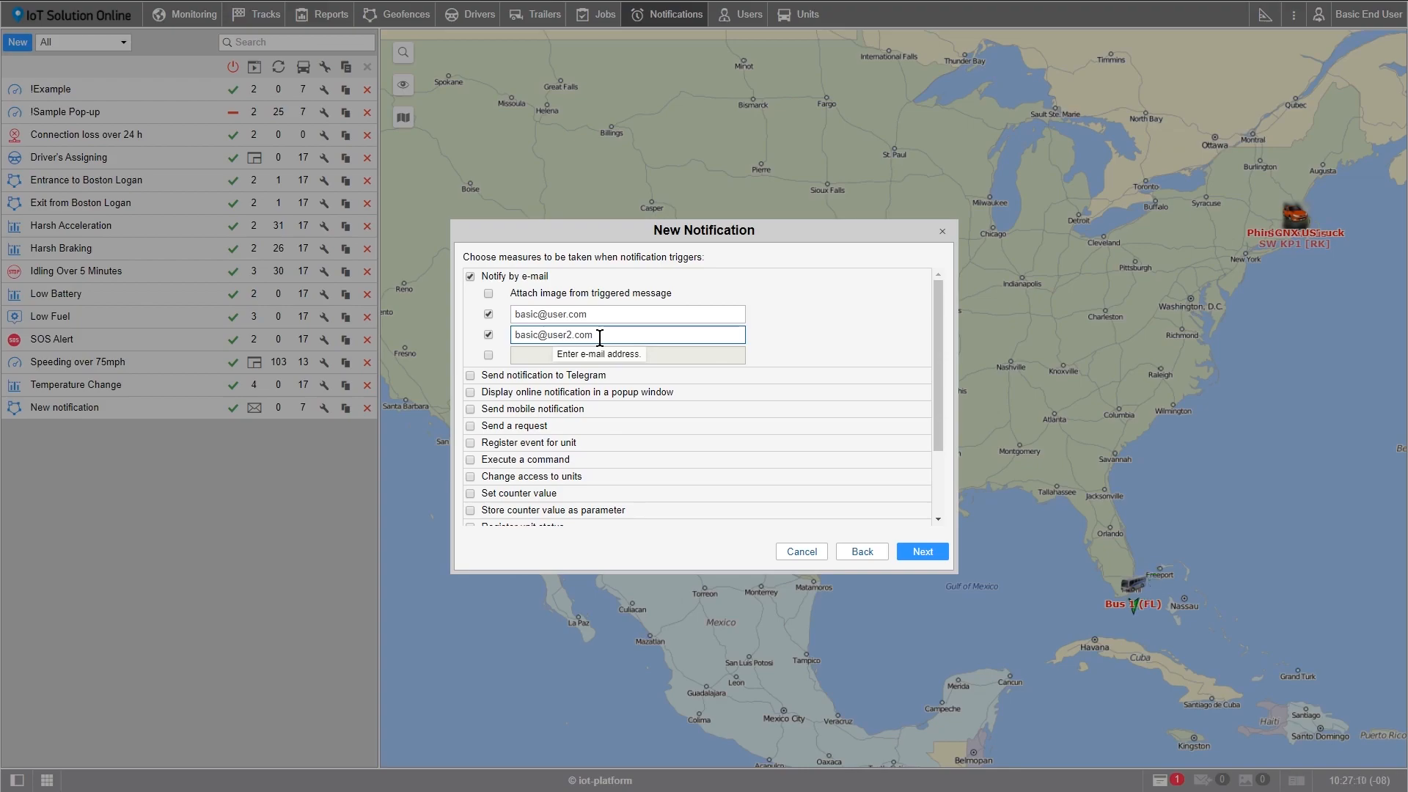
click(470, 393)
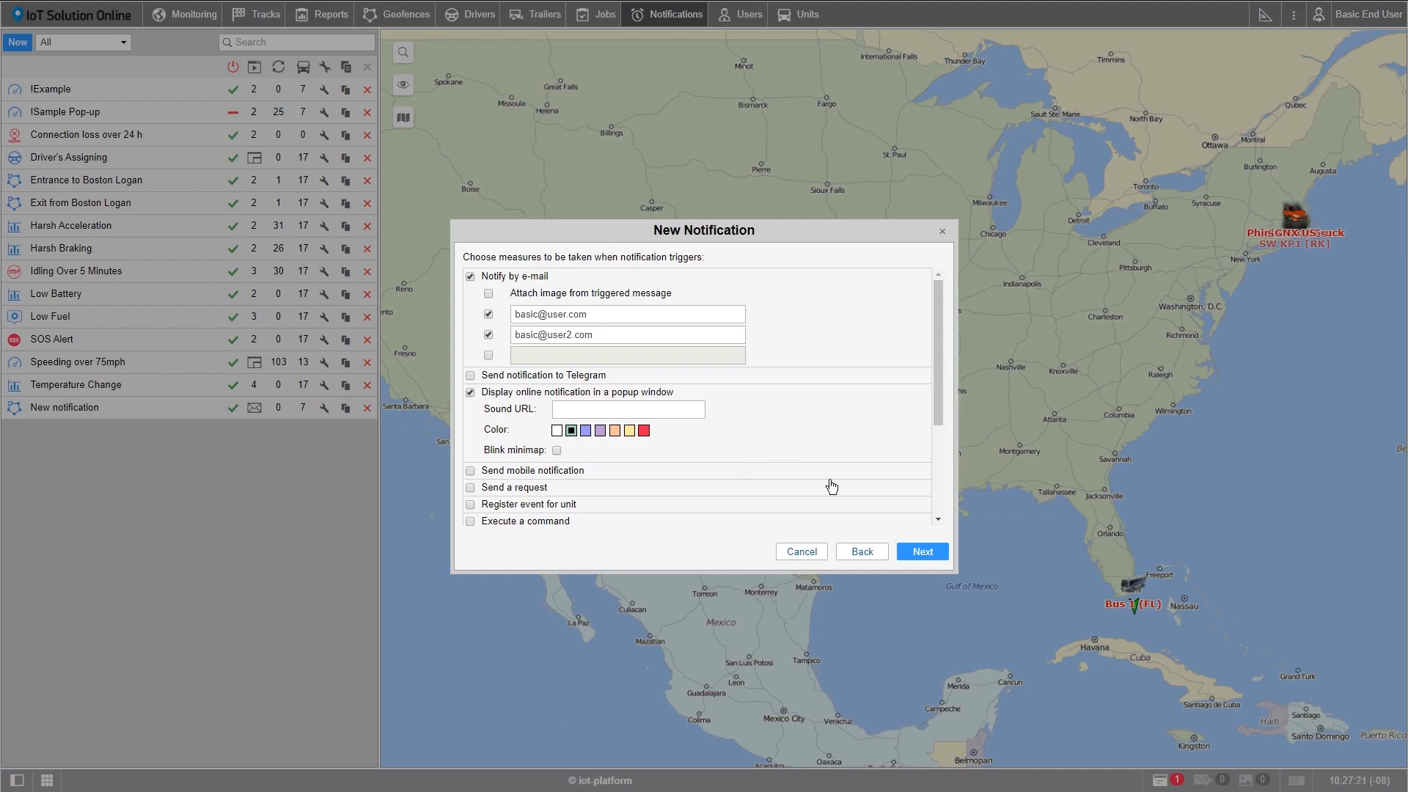
click(918, 554)
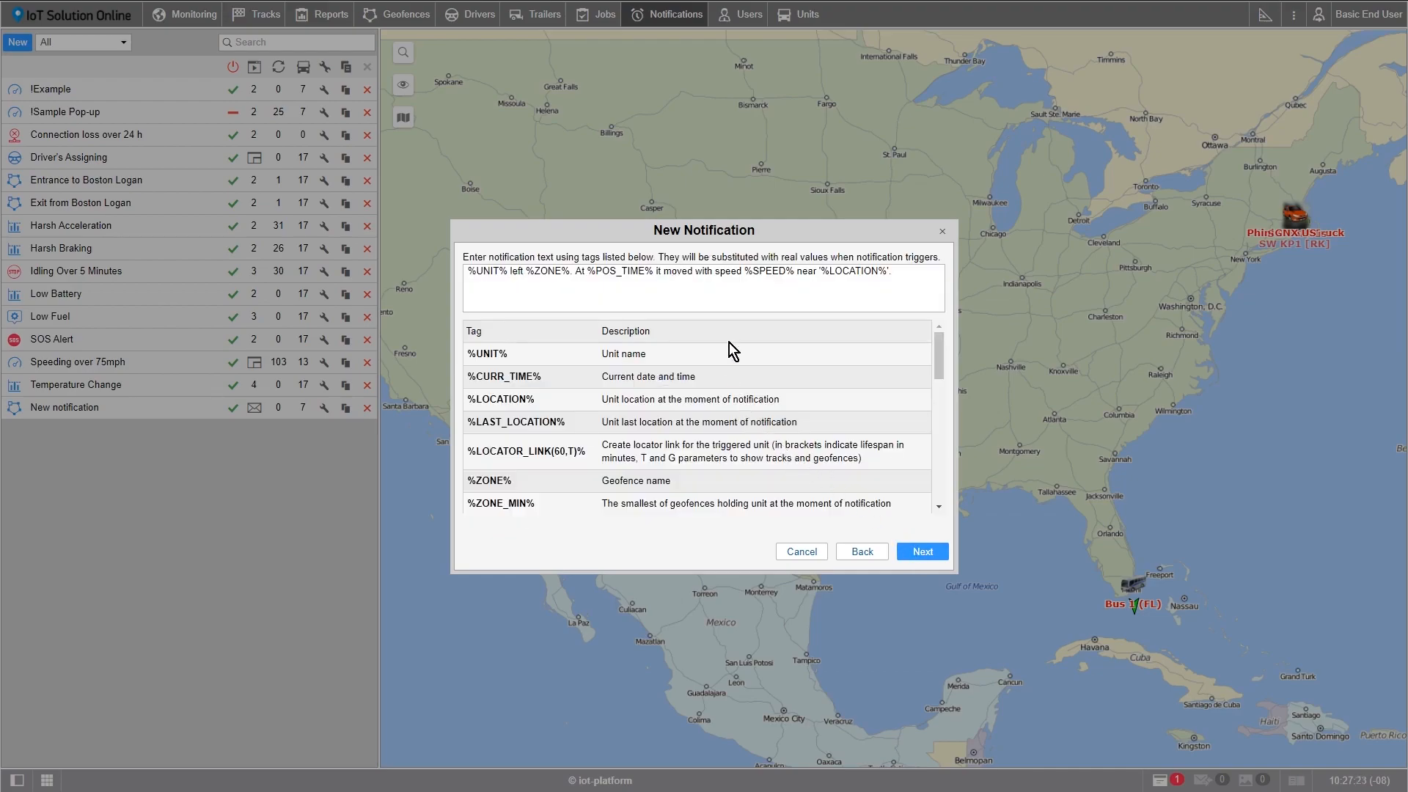
Step: Replace the default notification text with "Time:" followed by the %CURR_TIME% tag
drag(915, 278, 459, 265)
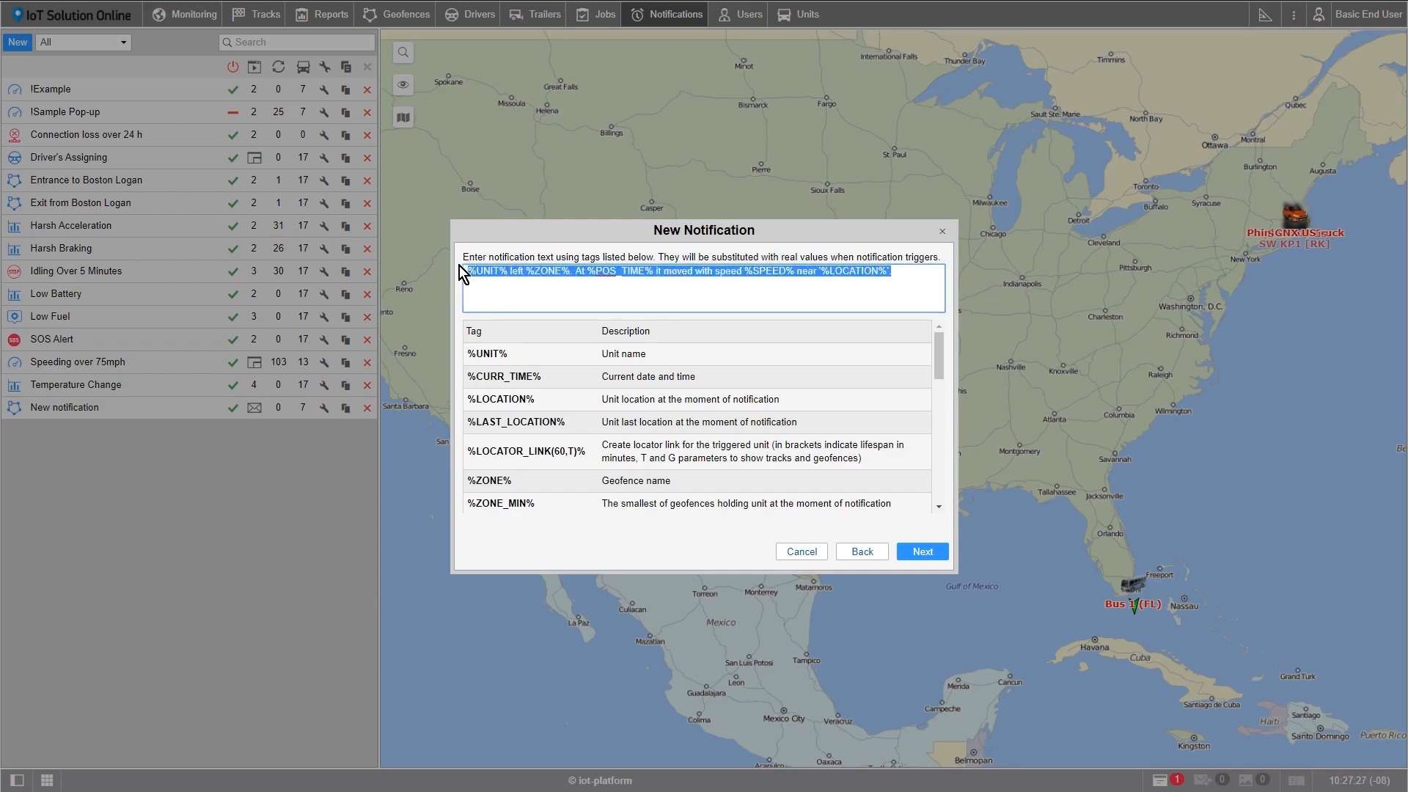
key(BackSpace)
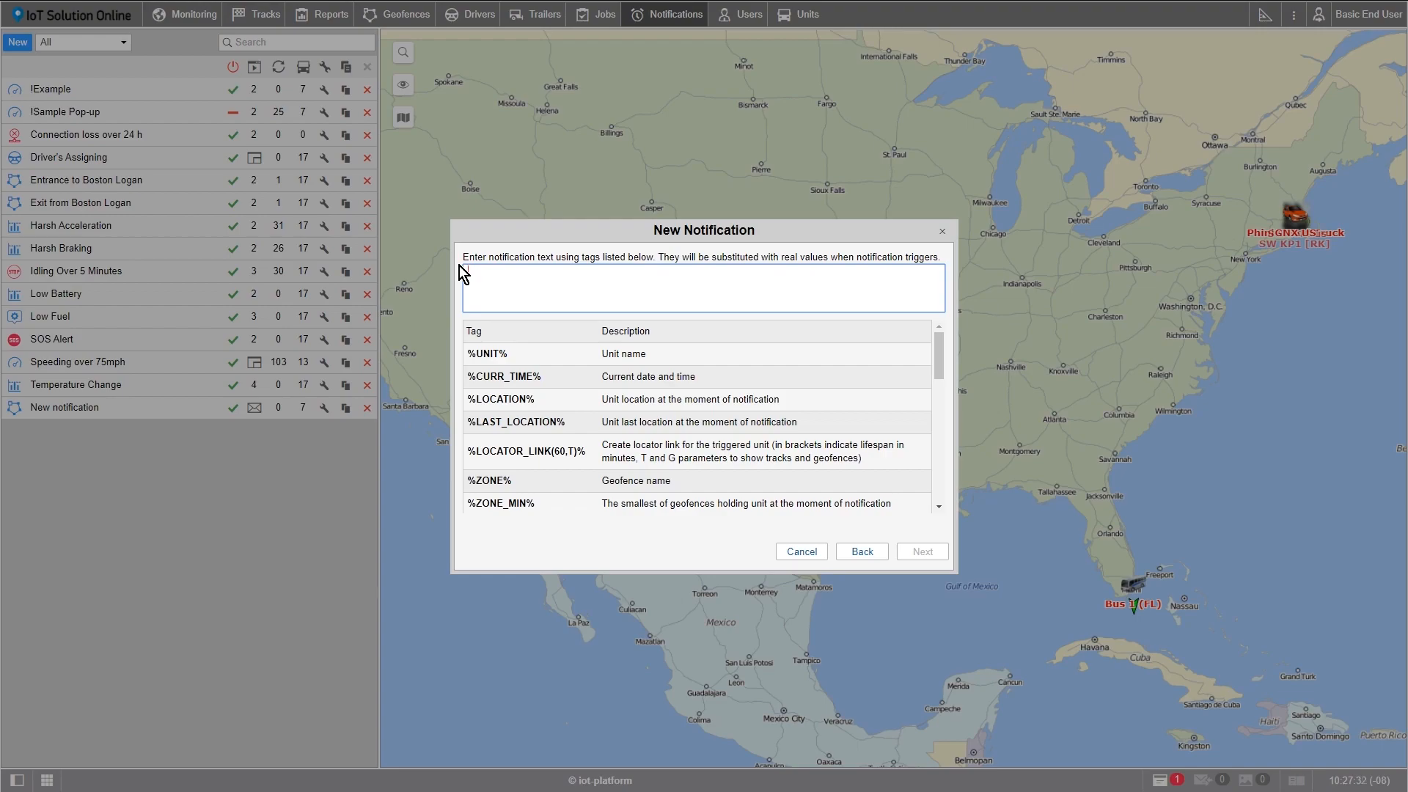
text(Time:)
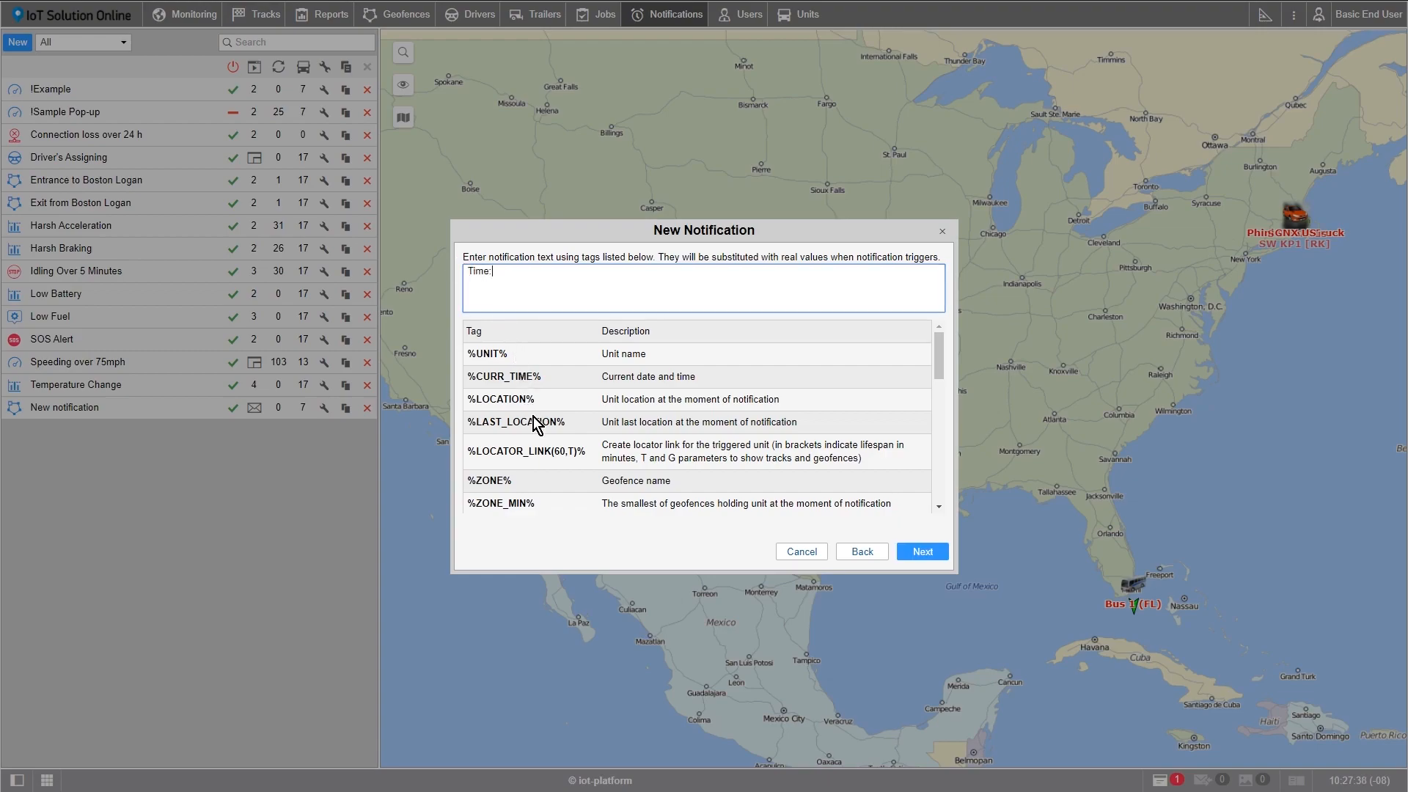
scroll(535, 425, down, 1)
scroll(536, 425, down, 7)
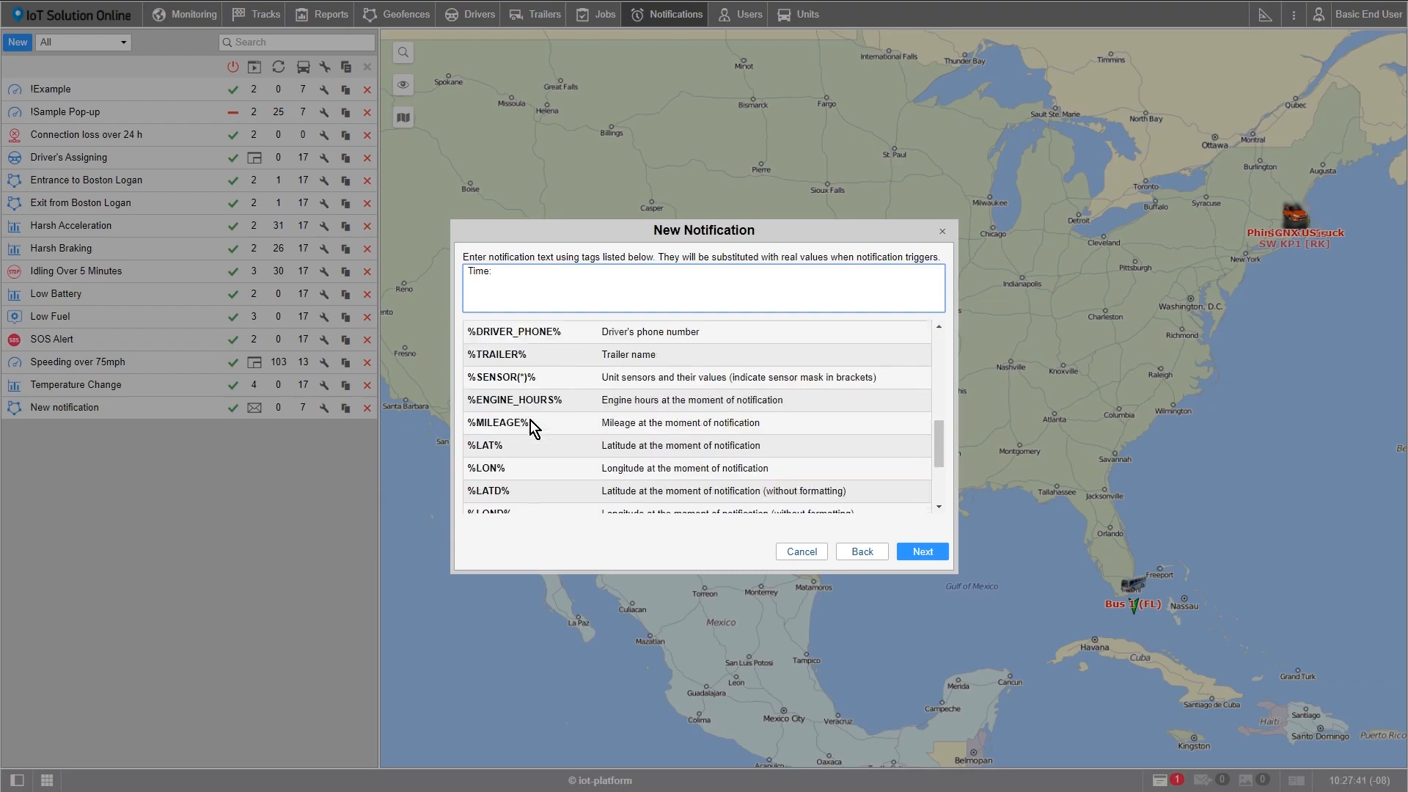
scroll(529, 427, up, 8)
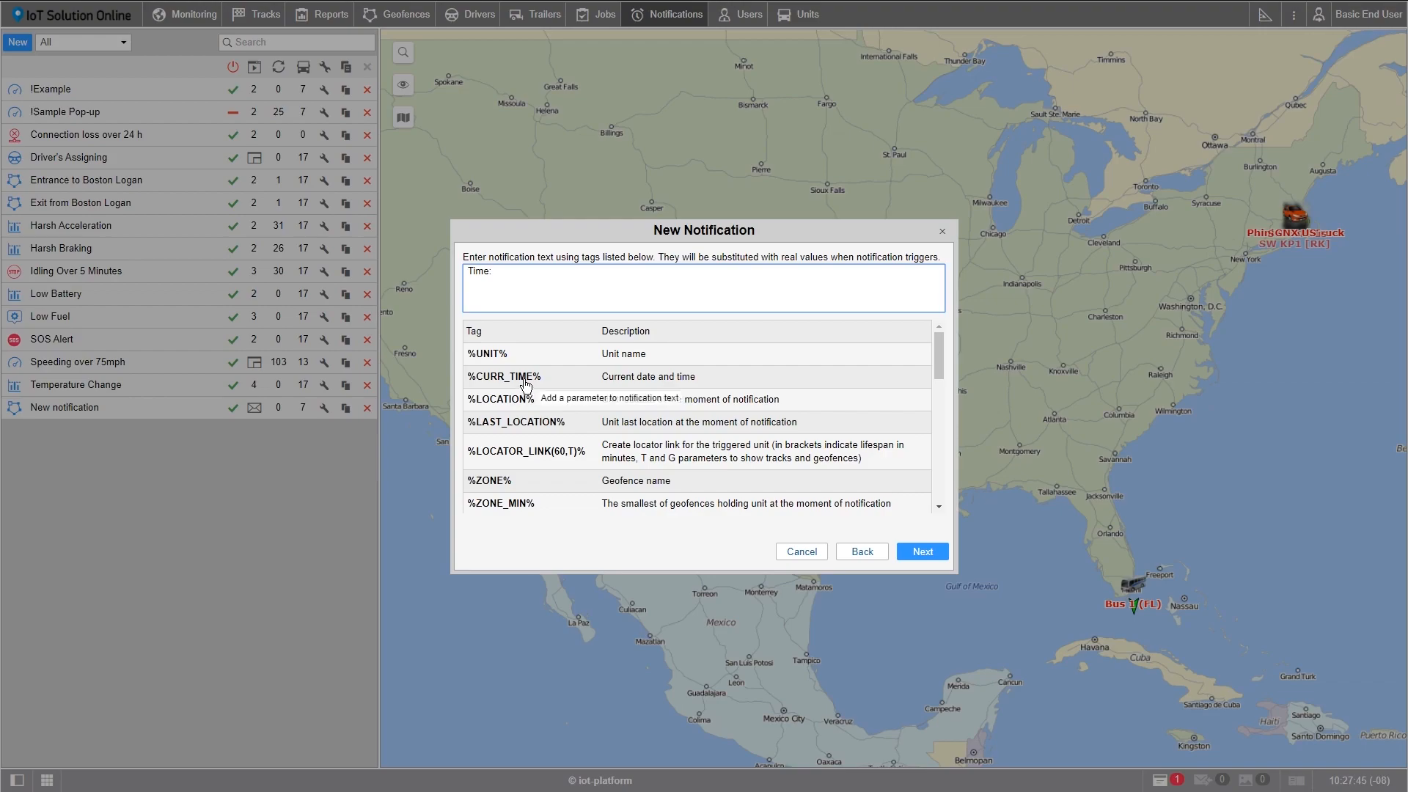
click(525, 384)
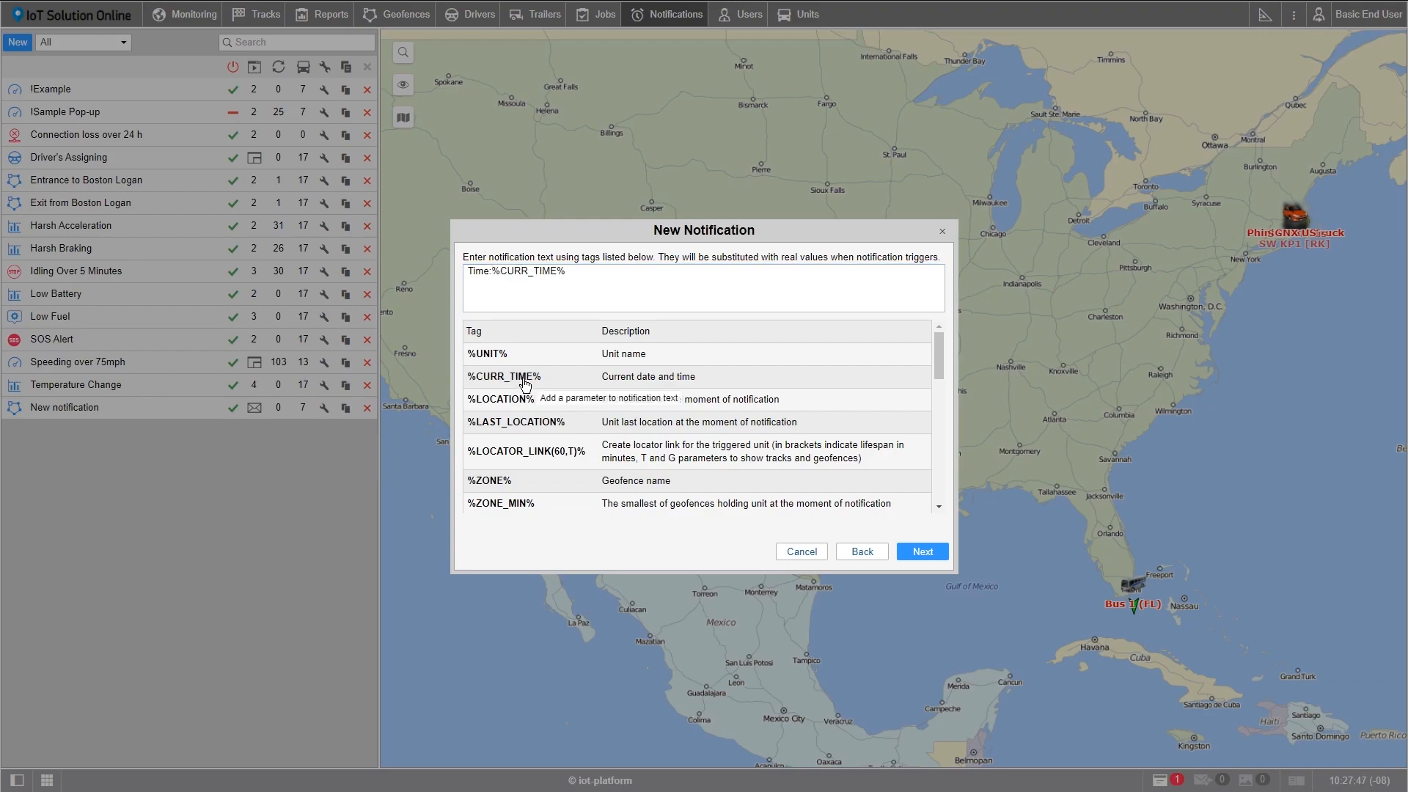
Step: Add "Unit:%UNIT%" and "Geofence:%ZONE%" lines to the notification text
click(580, 275)
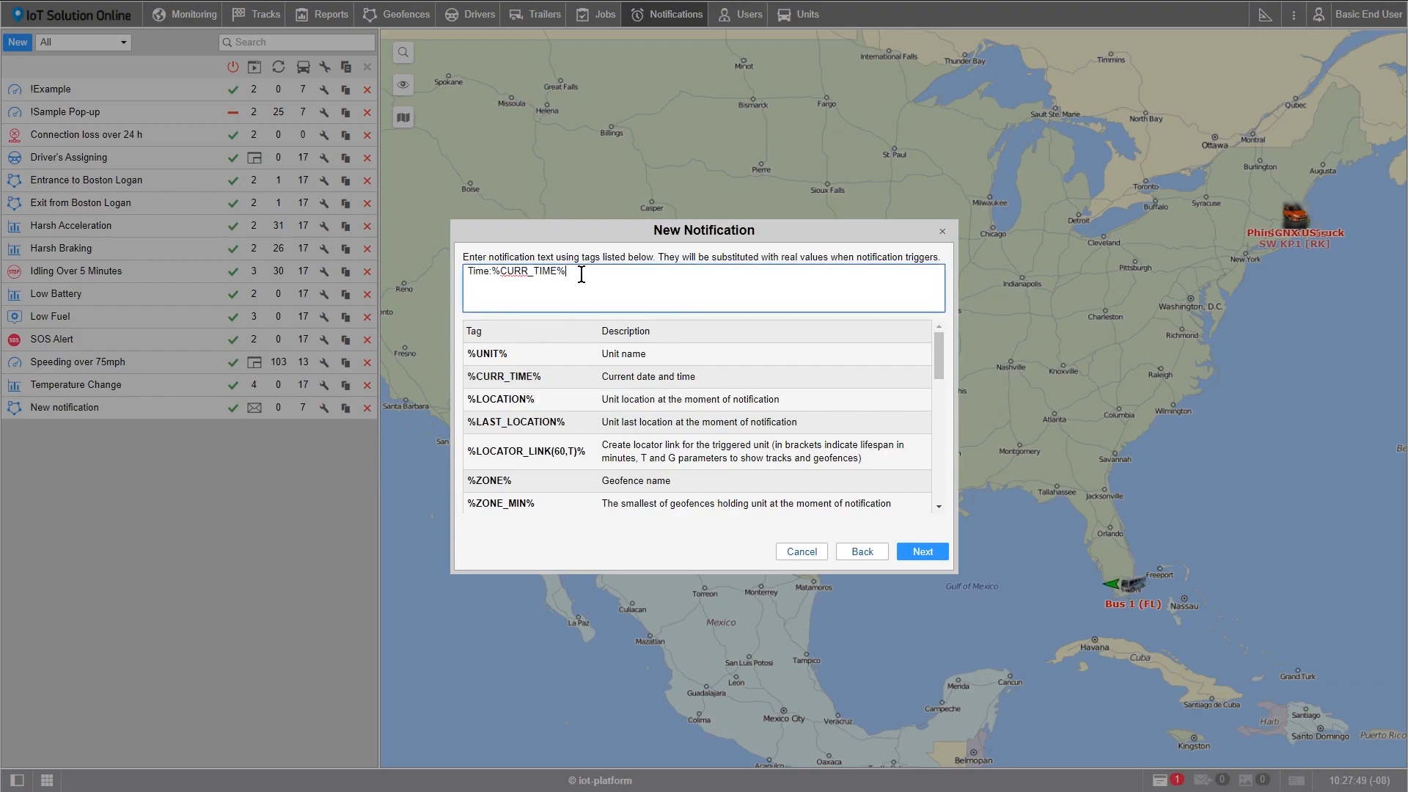
text(Unit:)
click(499, 355)
click(541, 288)
key(Return)
text(Geofence:)
click(513, 480)
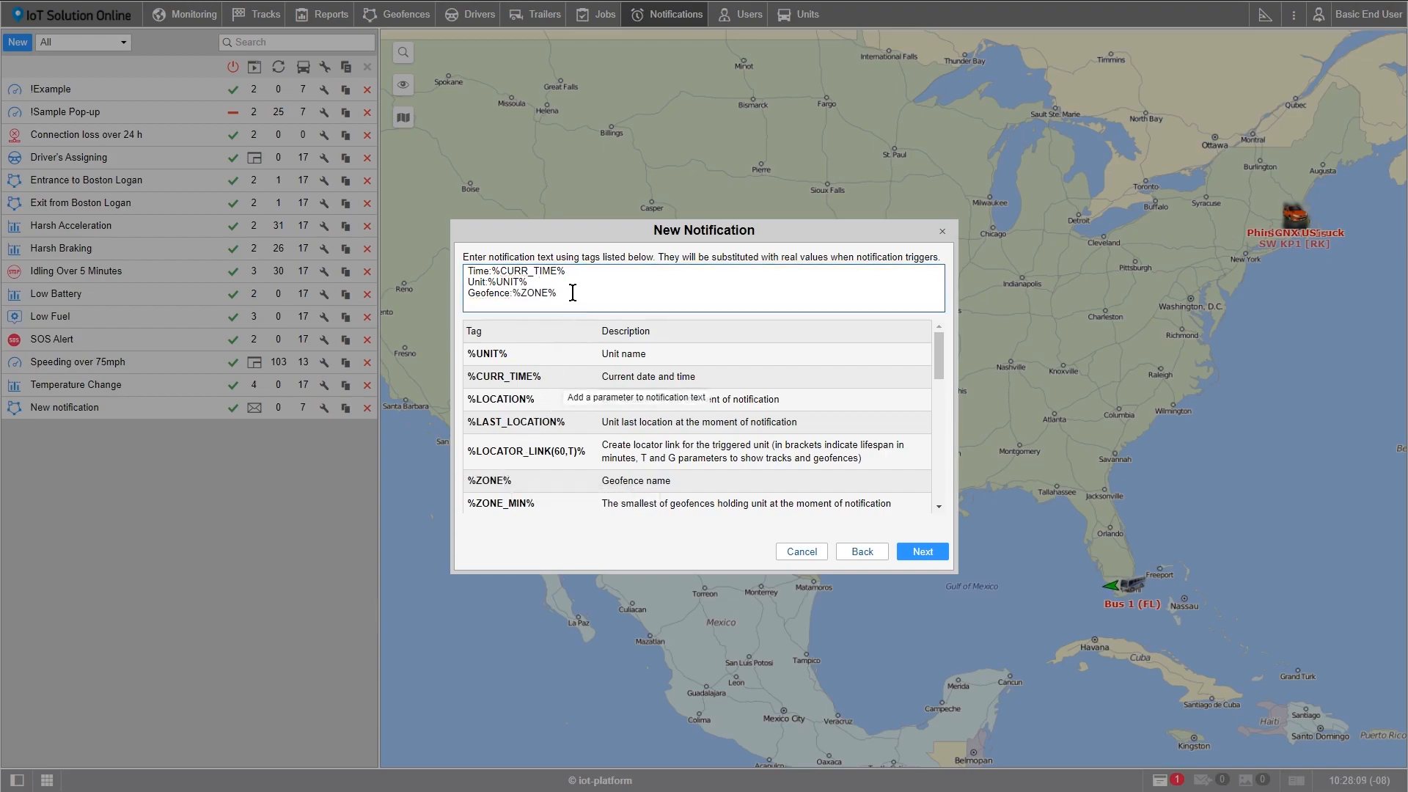
Step: Name the notification "Leaving Boston Area" and save it
click(923, 551)
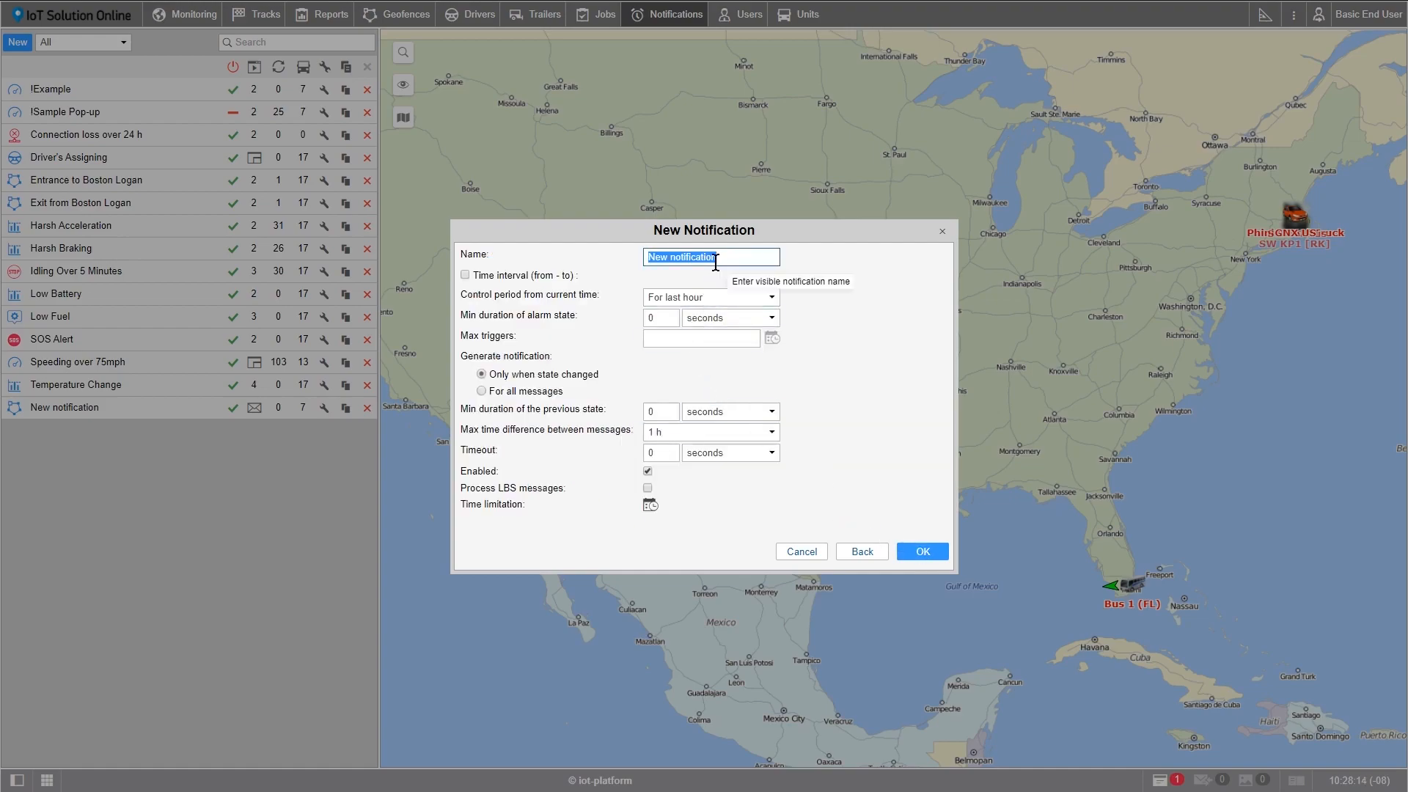
text(Leaving Boston Area)
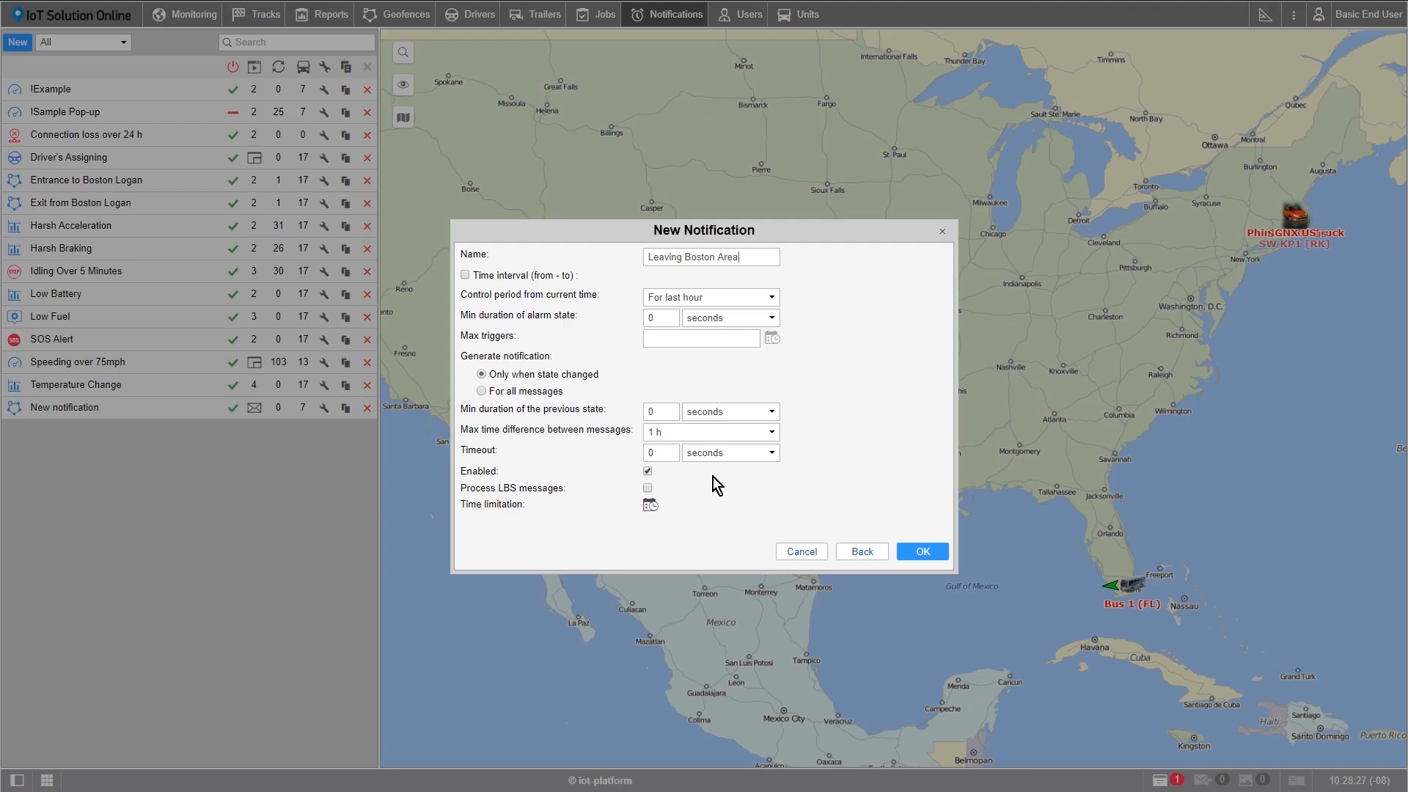
click(922, 550)
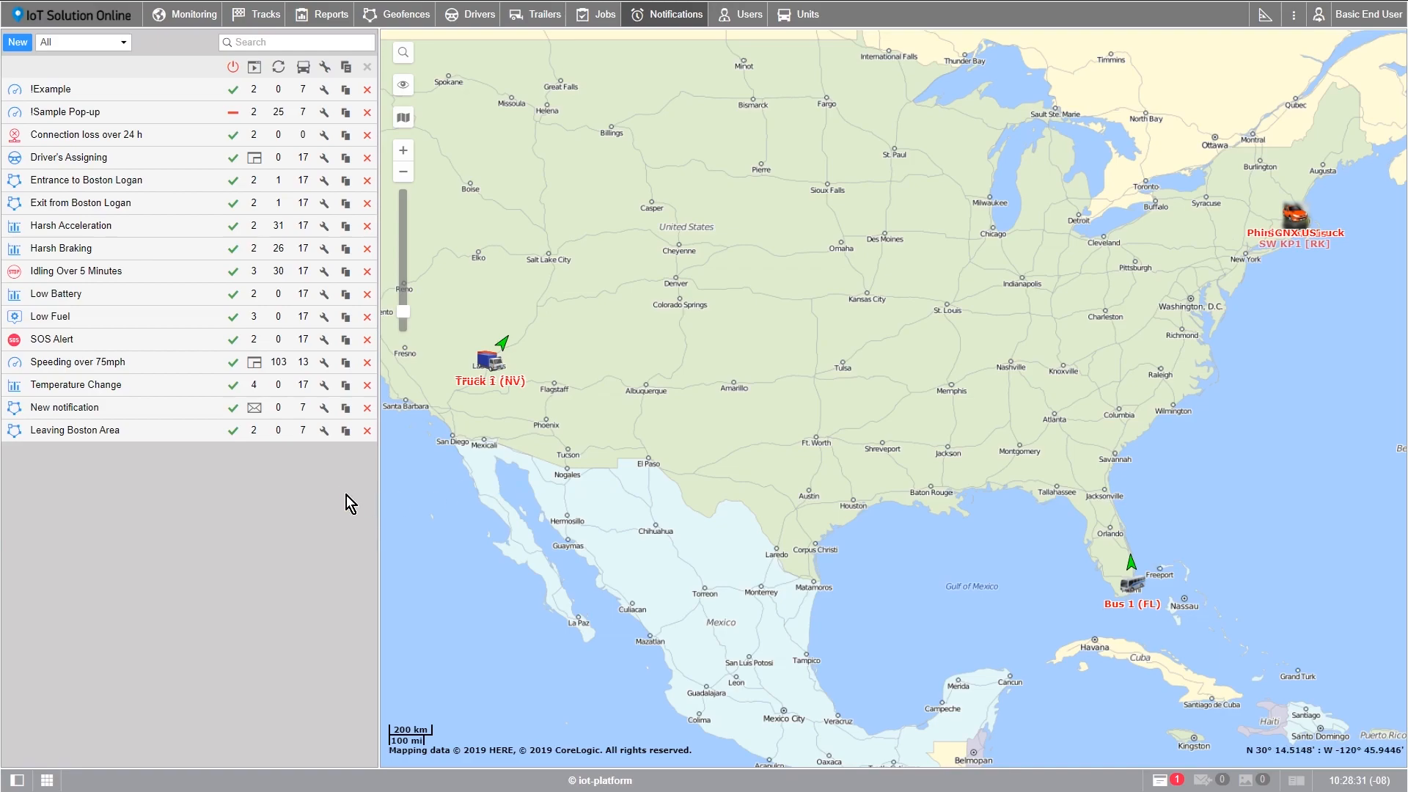
Step: Enable the !Sample Pop-up notification and expand Truck 2's online notification to show its details
mouse_move(37, 114)
click(233, 114)
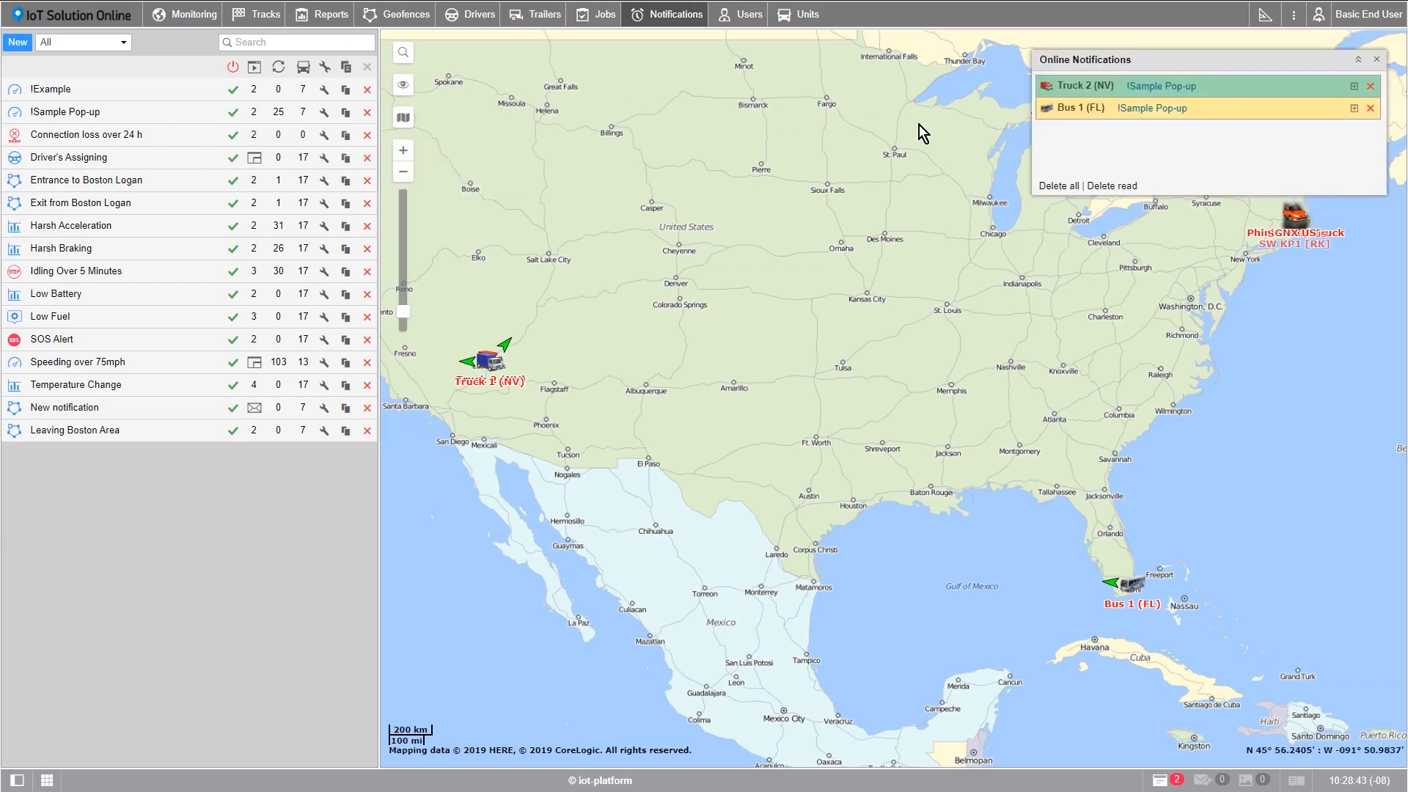
mouse_move(1049, 91)
click(1354, 87)
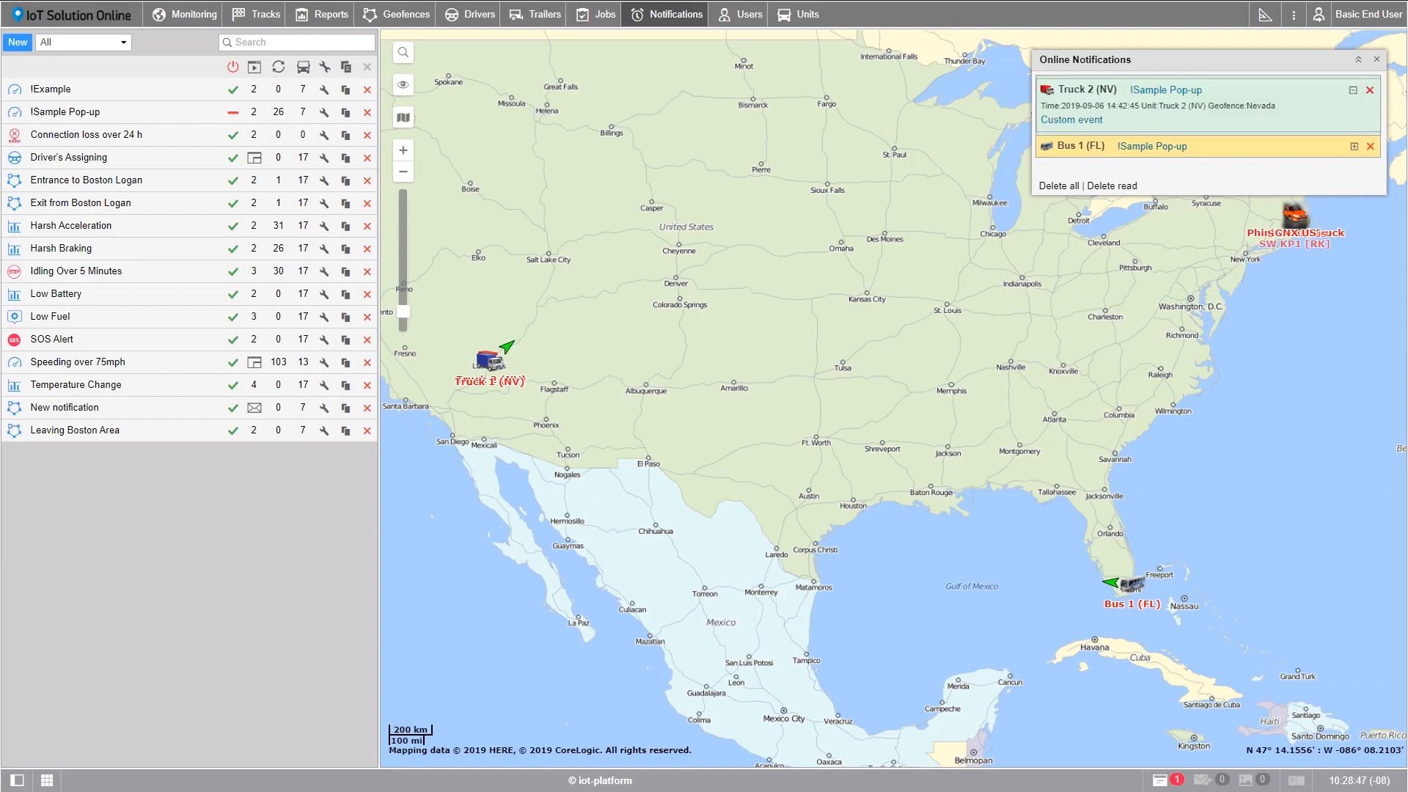